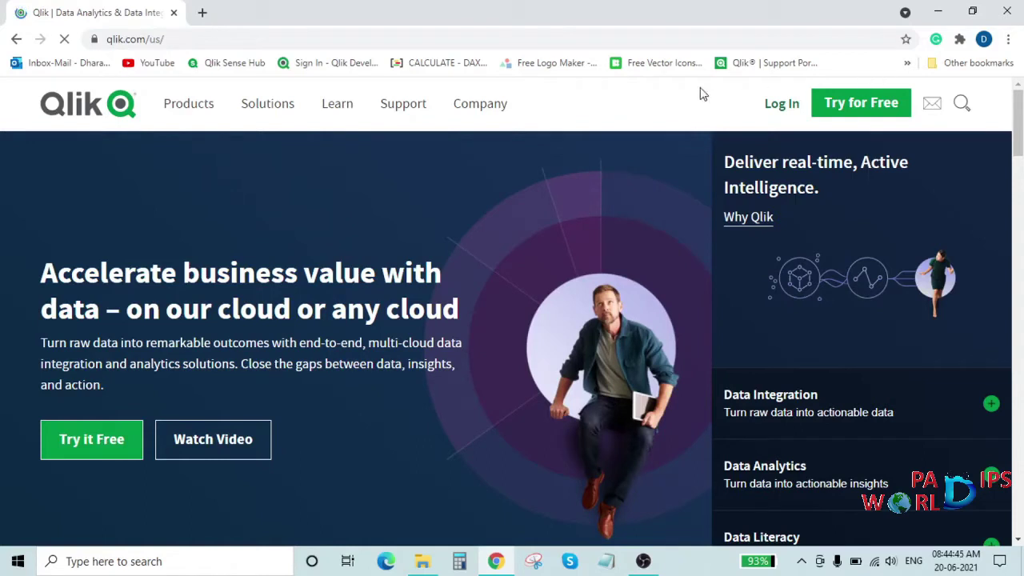
# Log in to Qlik's download site from the customer support resources and dismiss the welcome message to reach the Qlik Sense downloads
pyautogui.click(783, 109)
pyautogui.moveTo(416, 110)
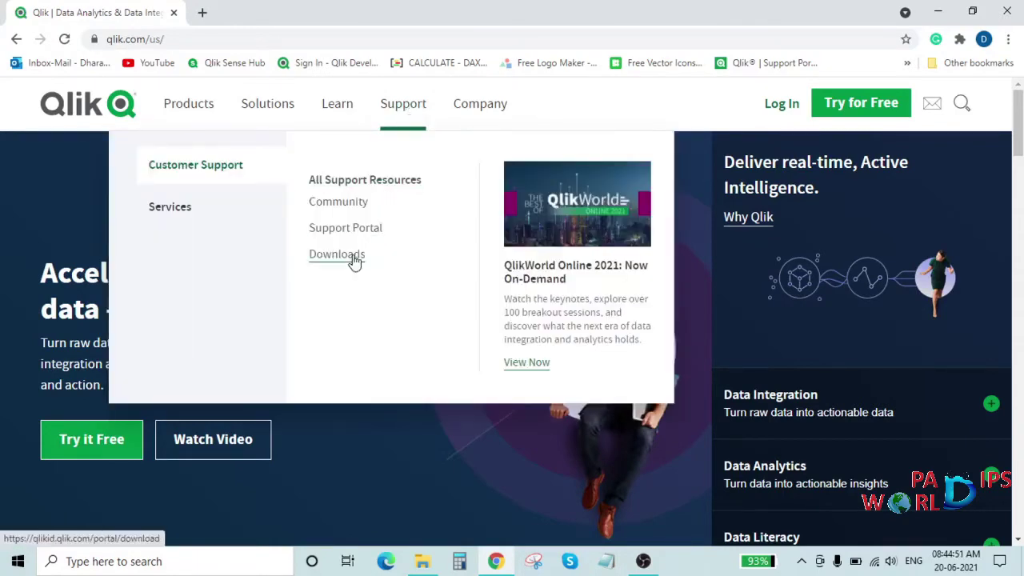
pyautogui.click(330, 257)
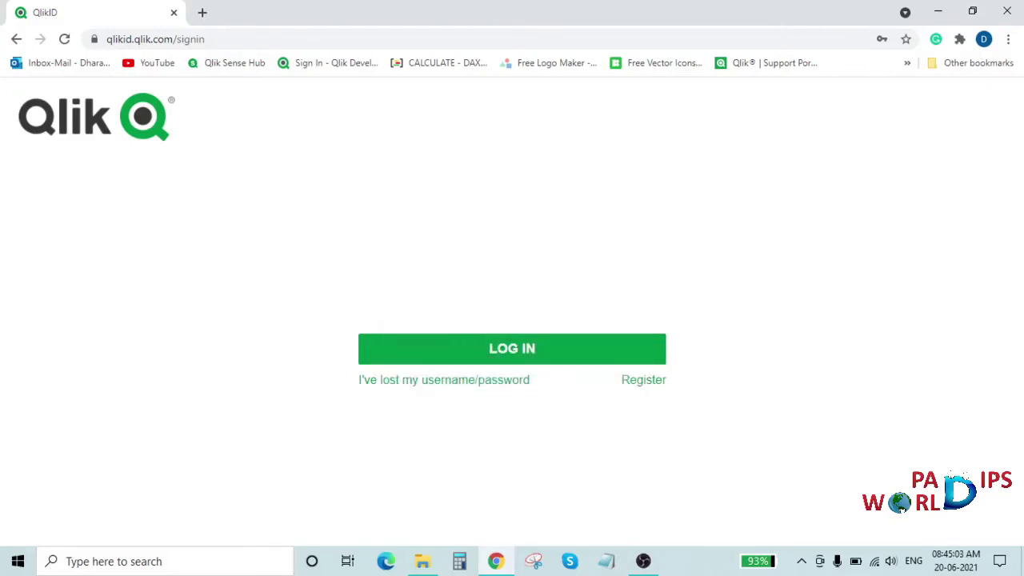
pyautogui.click(498, 349)
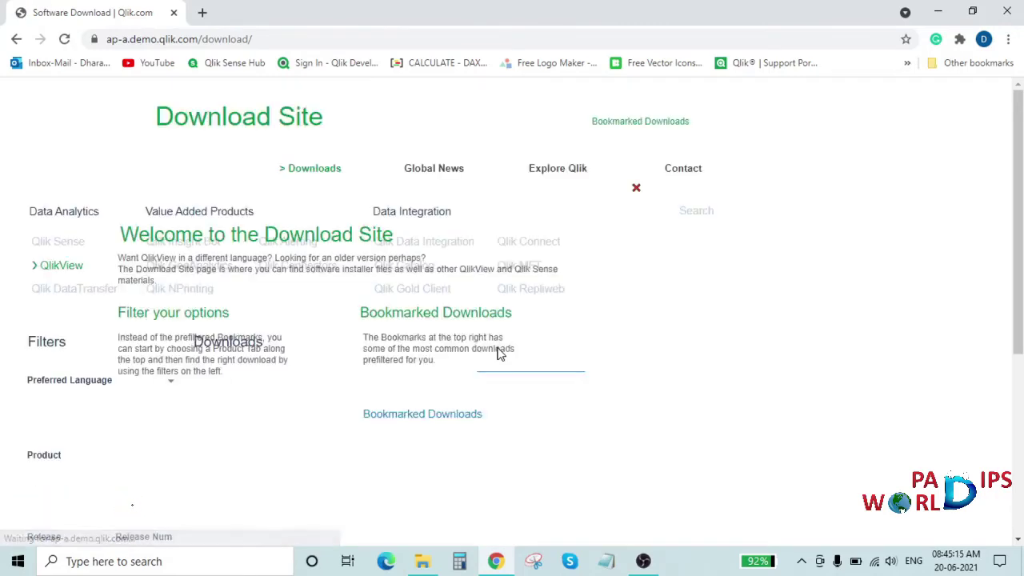
pyautogui.click(636, 189)
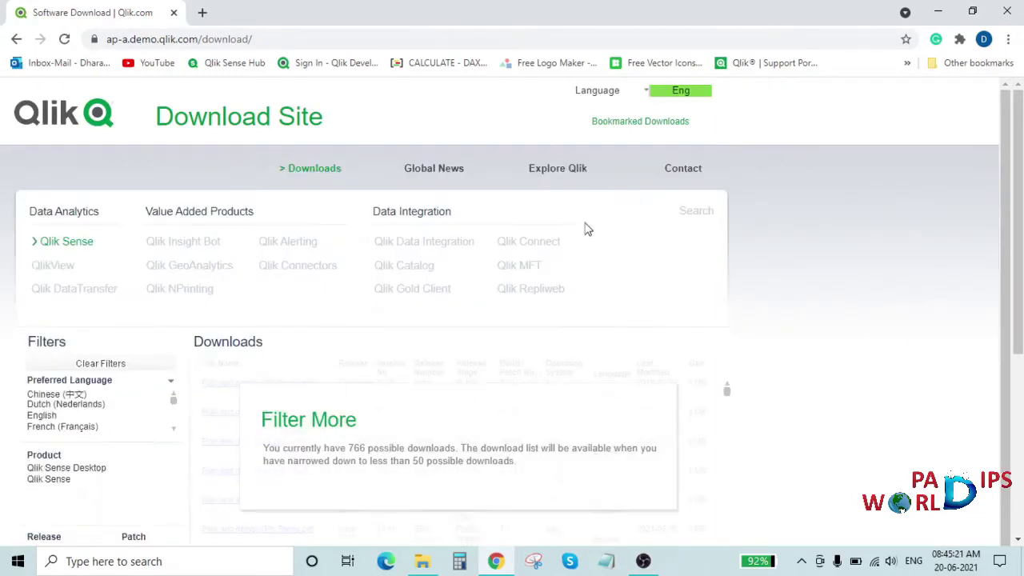
# Filter the downloads to English as preferred language and Qlik Sense Desktop as the only product
pyautogui.scroll(-3, 1018, 240)
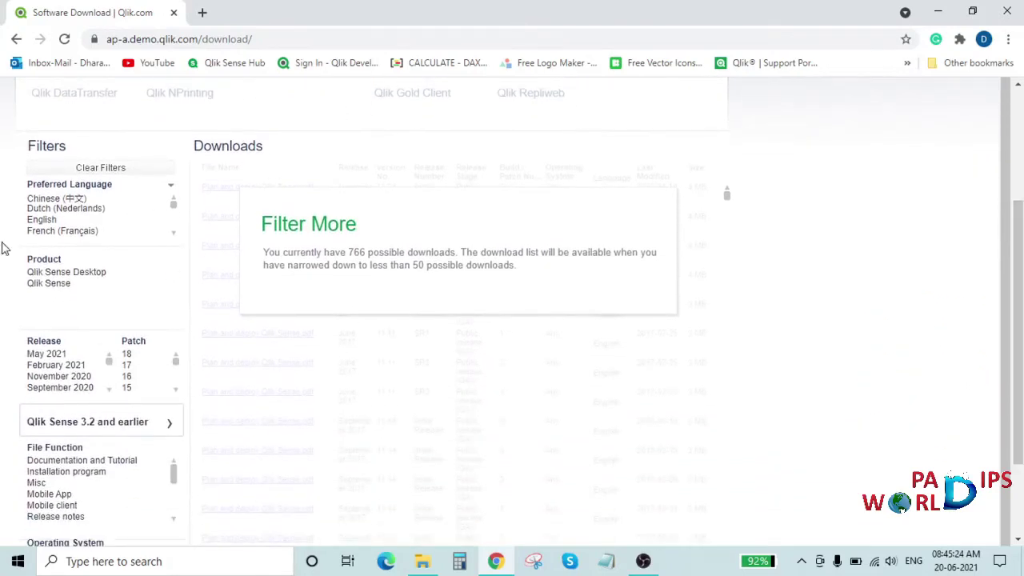
pyautogui.click(43, 222)
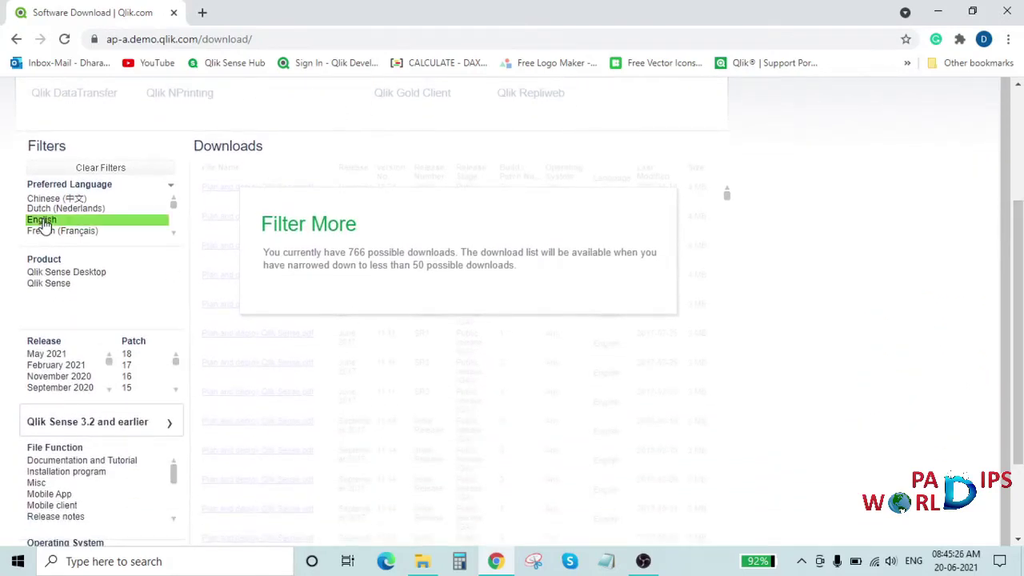
pyautogui.click(54, 285)
pyautogui.click(69, 272)
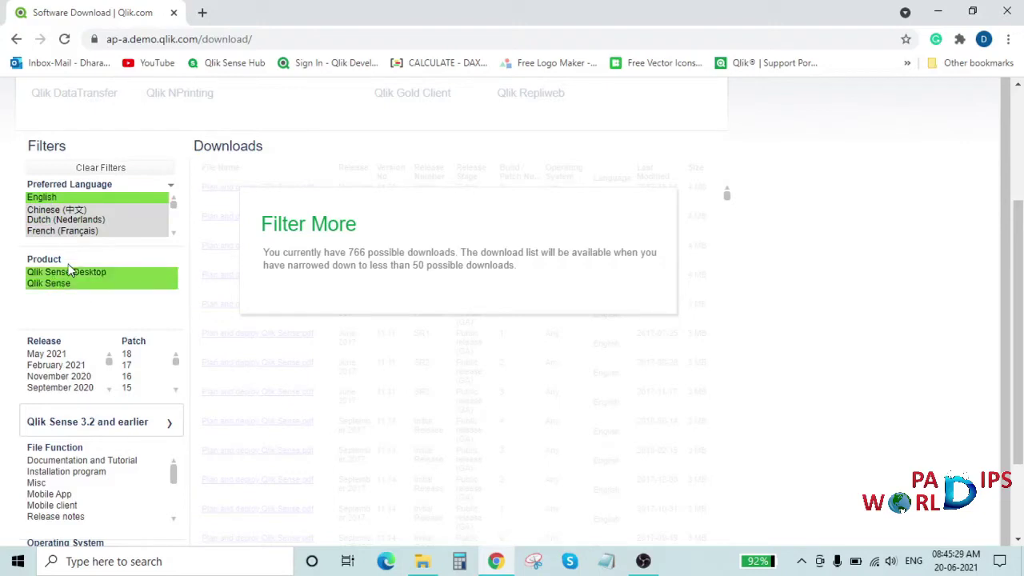
pyautogui.moveTo(71, 276)
pyautogui.mouseDown()
pyautogui.moveTo(77, 285)
pyautogui.moveTo(85, 275)
pyautogui.moveTo(81, 284)
pyautogui.mouseUp()
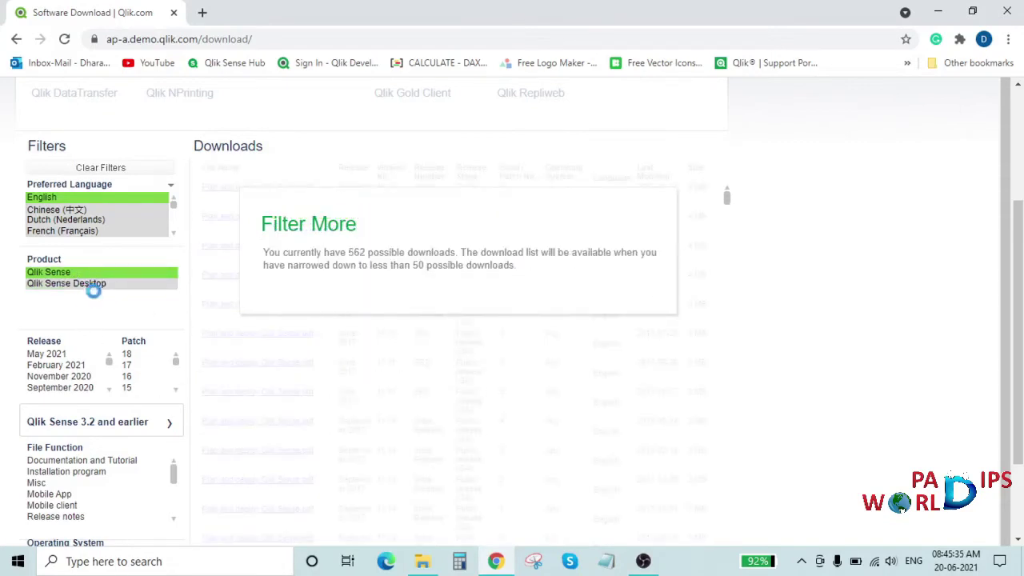
pyautogui.click(90, 286)
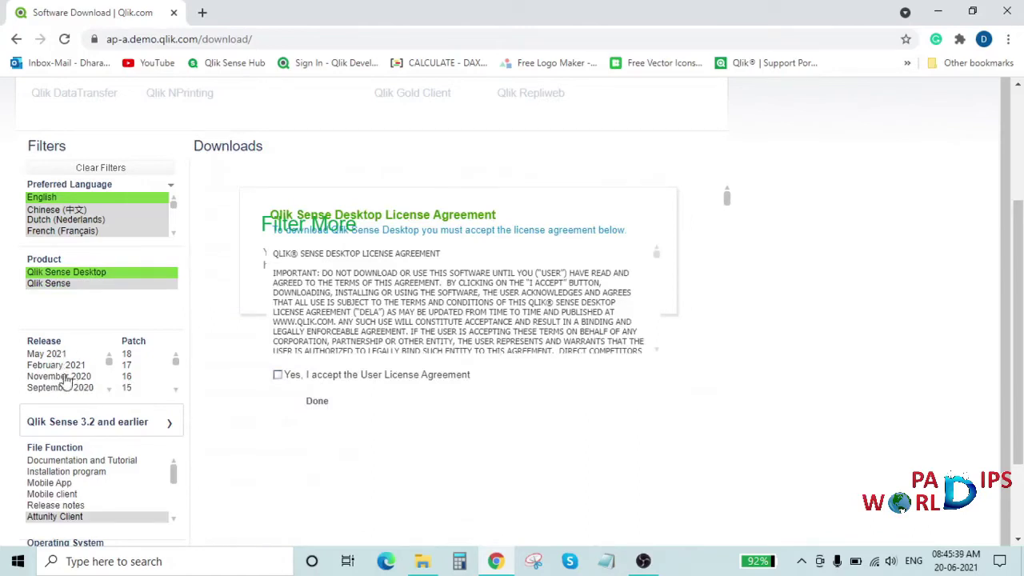
# Narrow the downloads to the installation program file function and the May 2021 release
pyautogui.click(92, 472)
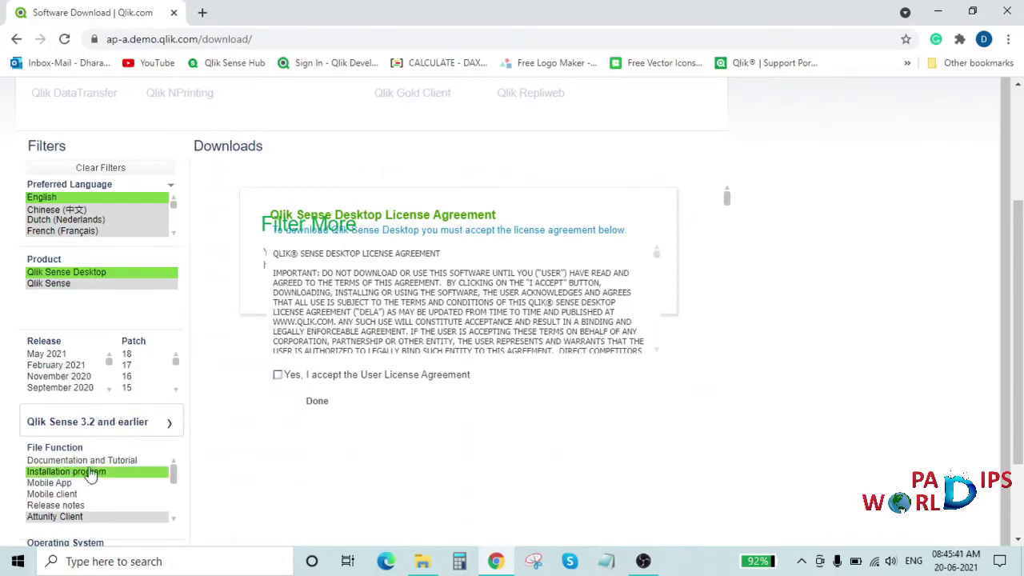
pyautogui.scroll(-2, 183, 475)
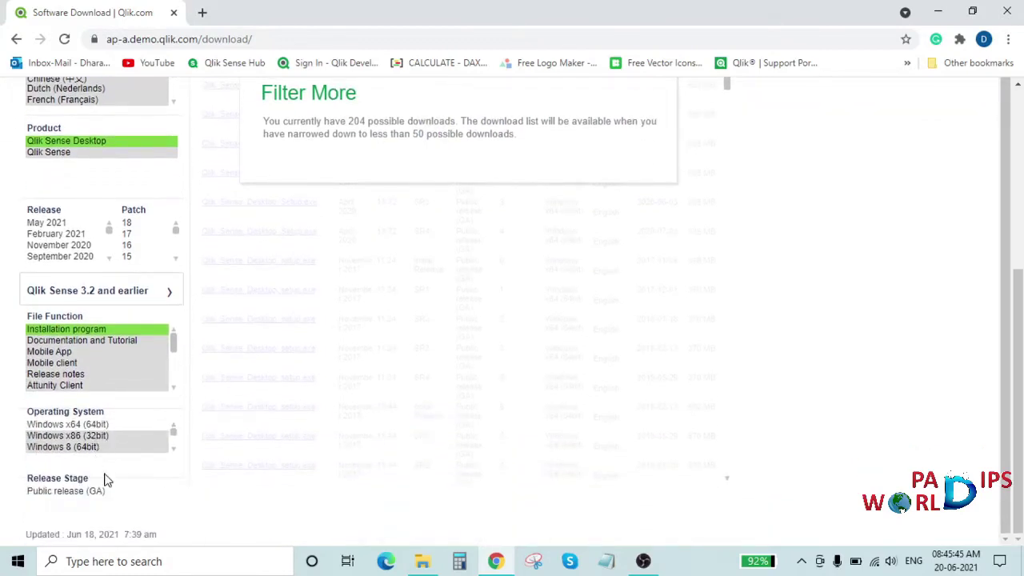
pyautogui.scroll(-1, 64, 244)
pyautogui.scroll(1, 66, 247)
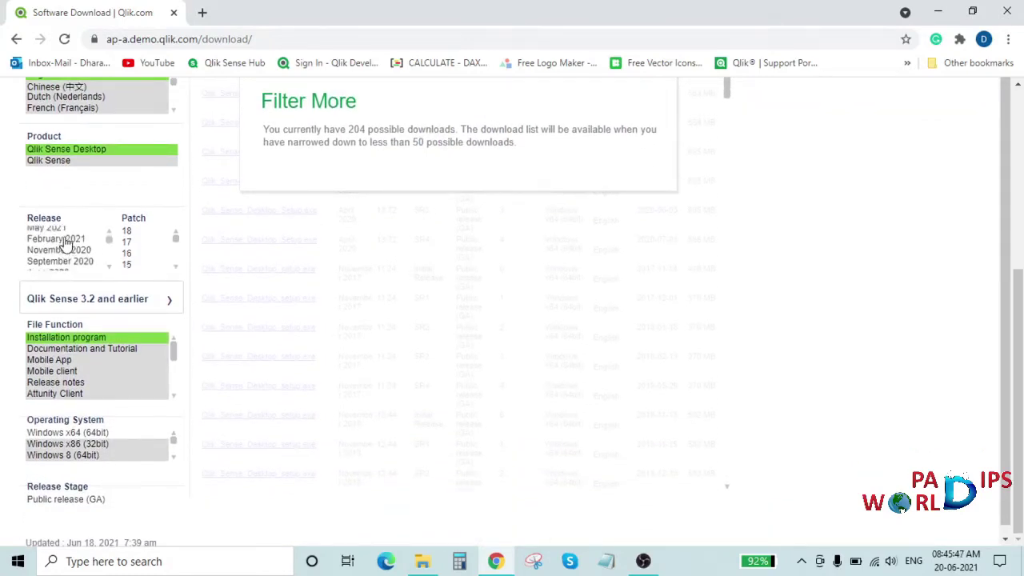
pyautogui.scroll(3, 64, 244)
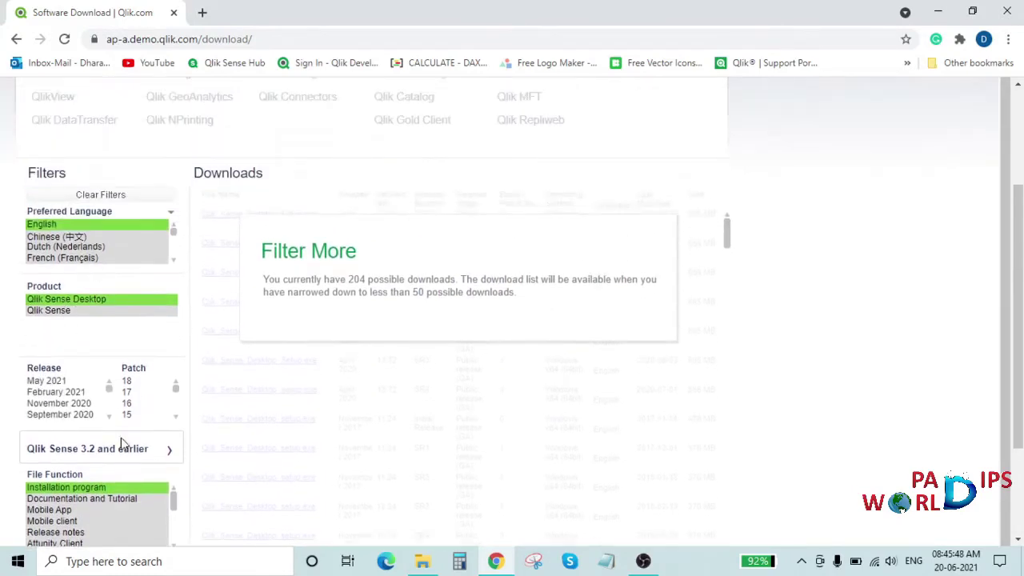
pyautogui.click(47, 383)
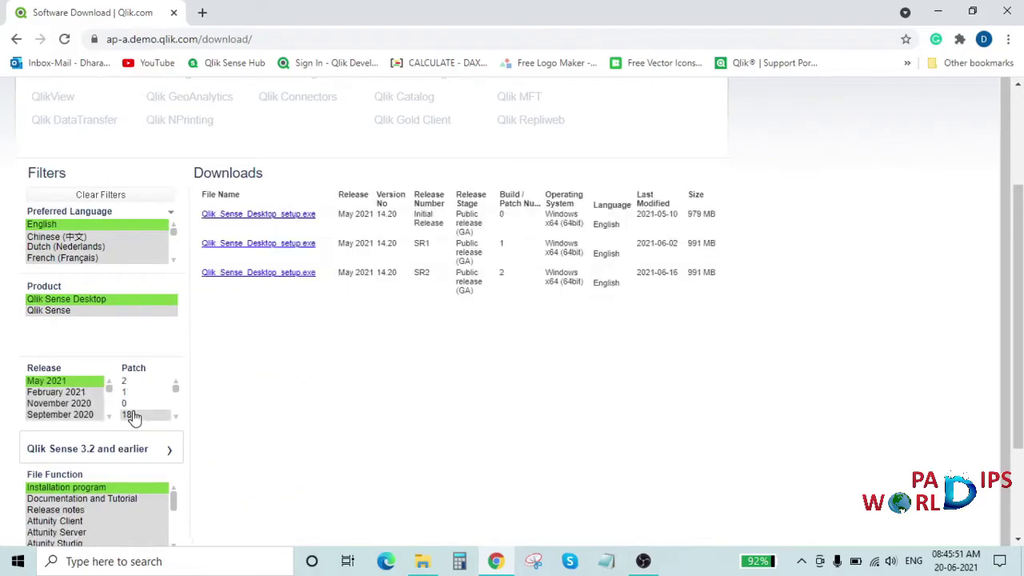
# Filter the May 2021 release to patch 2 and download its Qlik_Sense_Desktop_setup.exe
pyautogui.scroll(2, 133, 416)
pyautogui.scroll(-4, 512, 320)
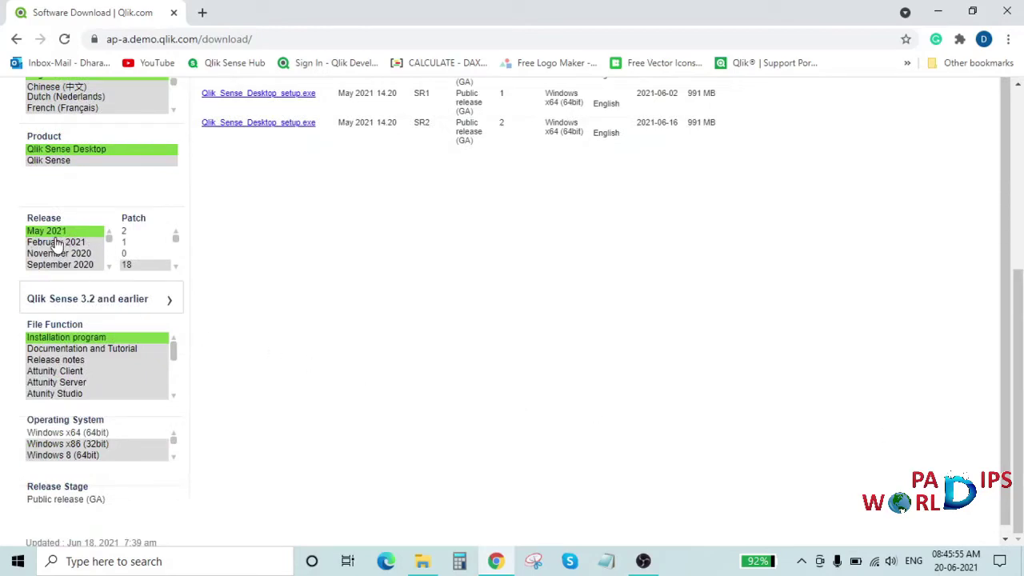
pyautogui.click(128, 232)
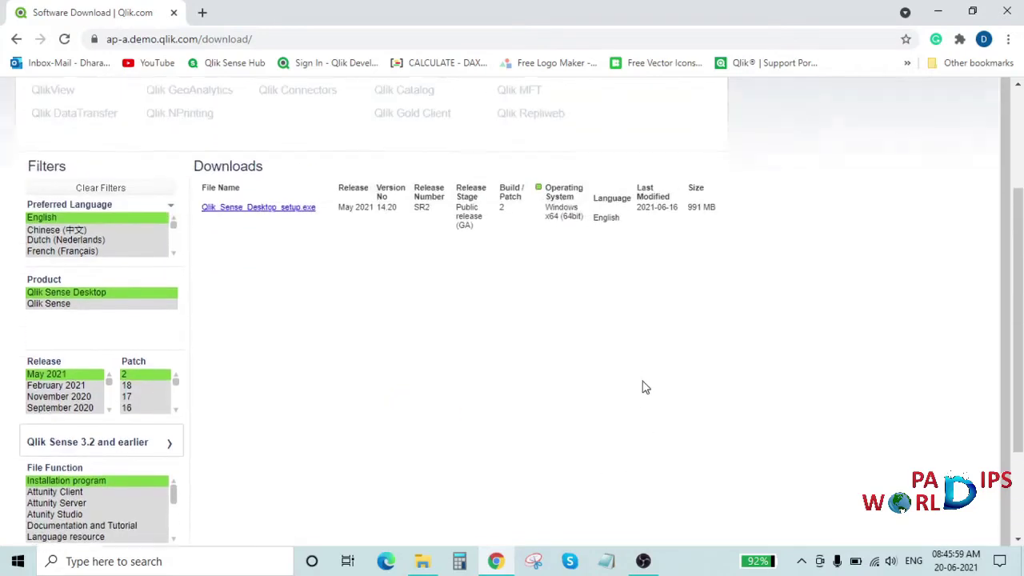
pyautogui.click(262, 216)
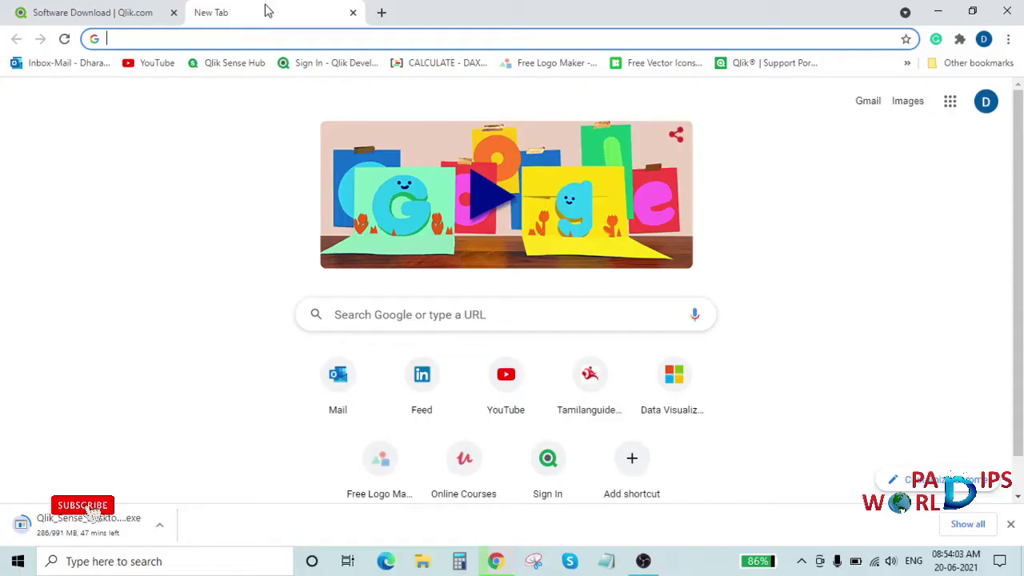
# Search the web for "qlik branch garden" and open the Garden page of Qlik Developer
pyautogui.click(291, 39)
pyautogui.write('2')
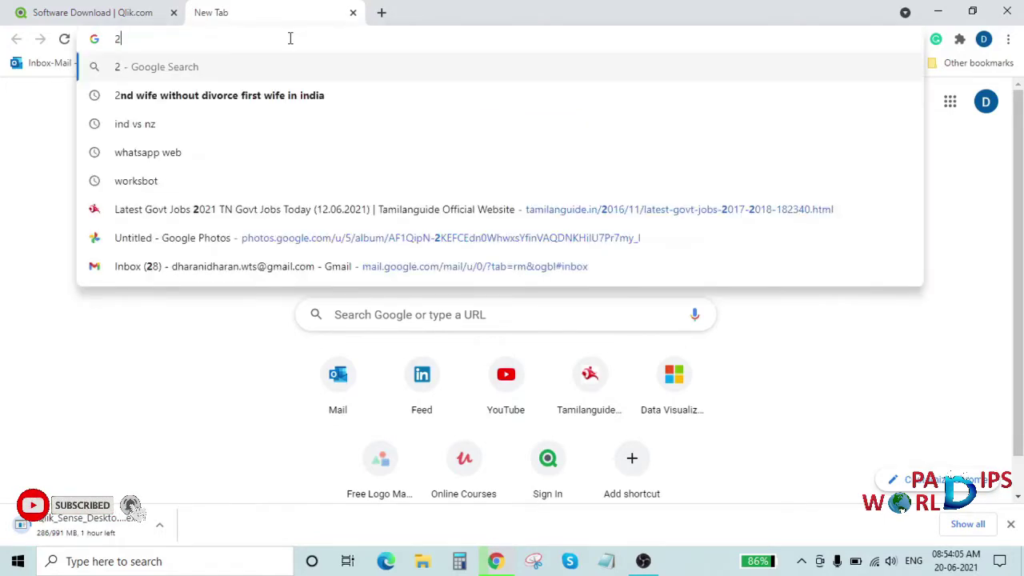
pyautogui.press('BackSpace')
pyautogui.write('qlik br')
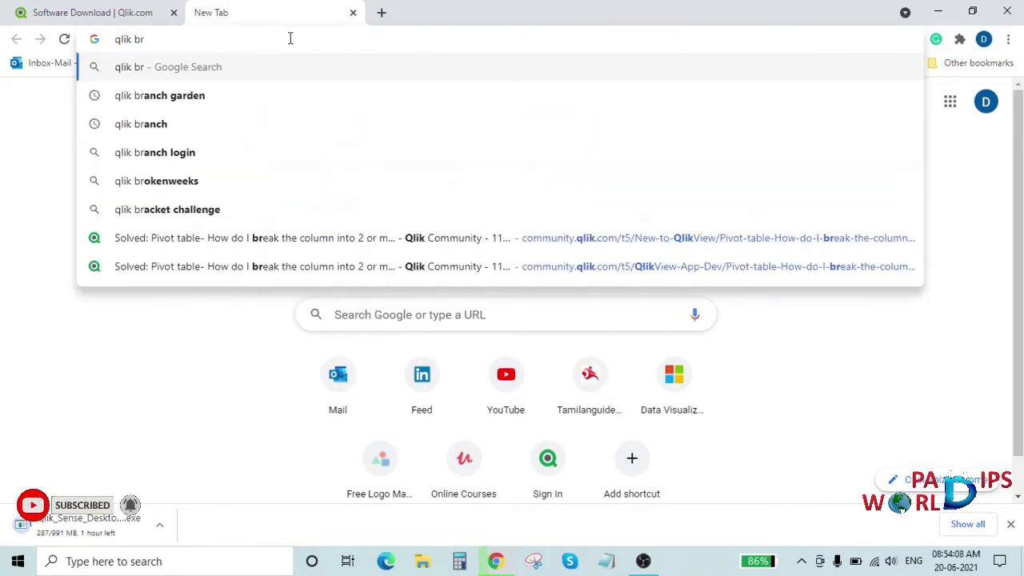
pyautogui.press('Down')
pyautogui.press('Down')
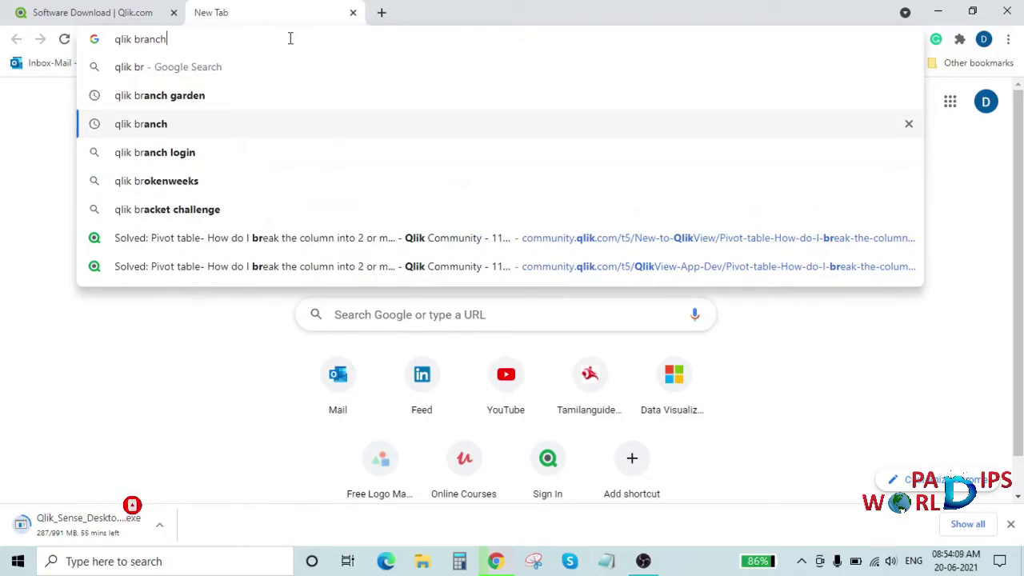
pyautogui.press('Up')
pyautogui.press('Return')
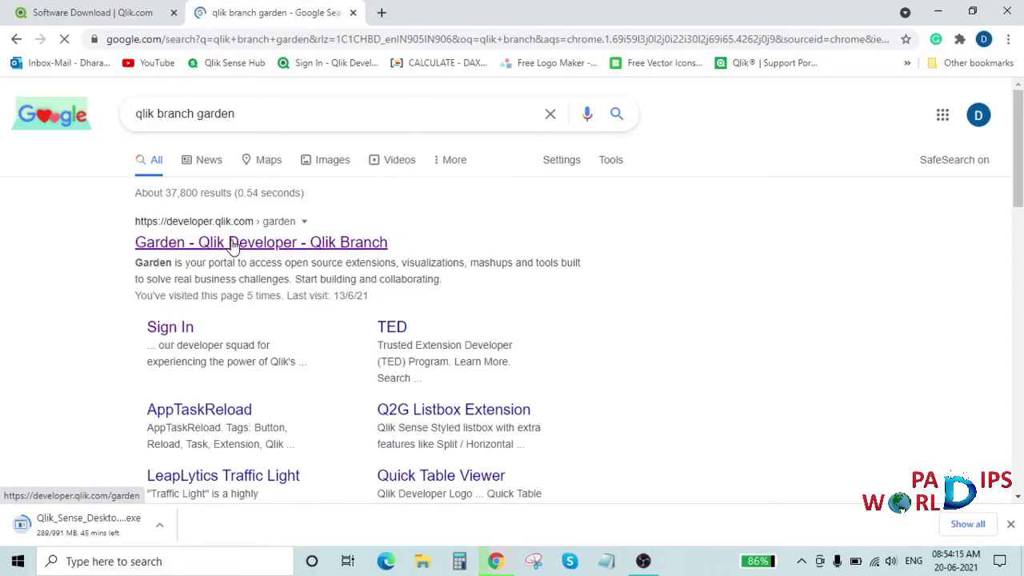
pyautogui.click(232, 243)
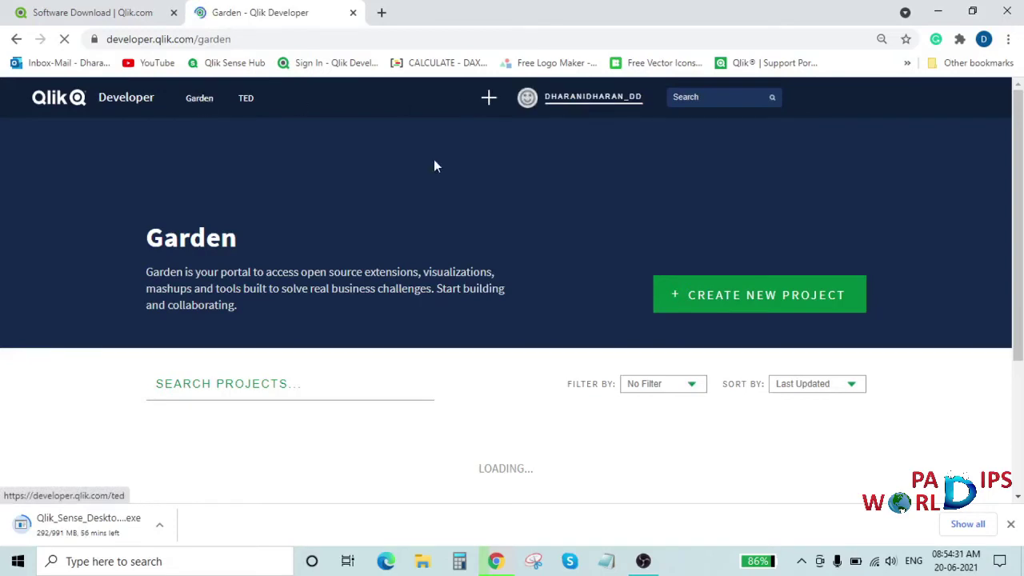
# Open the account's own profile on Qlik Developer and go to its information page on unlocking Qlik Sense Desktop
pyautogui.click(543, 105)
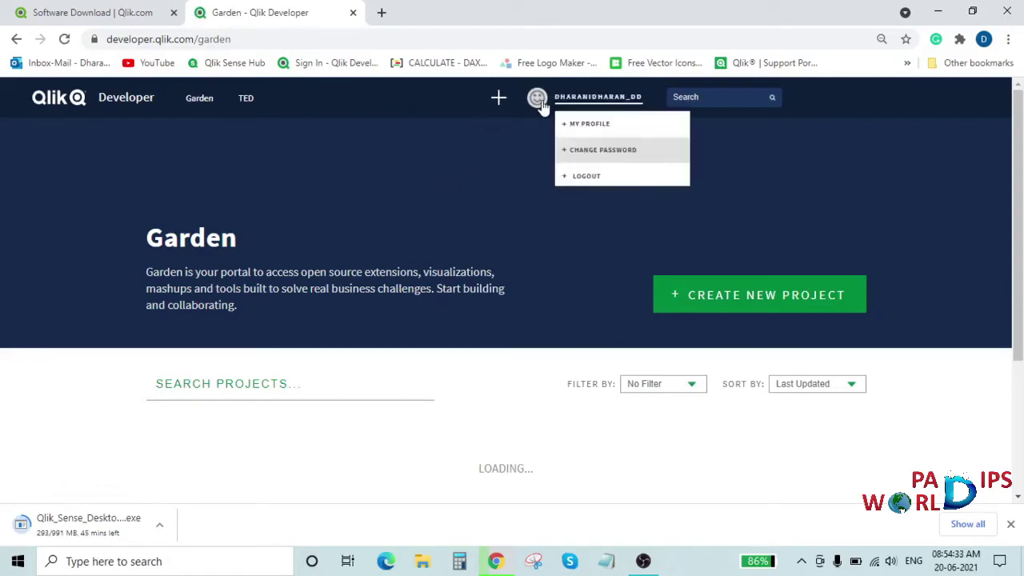
pyautogui.click(600, 124)
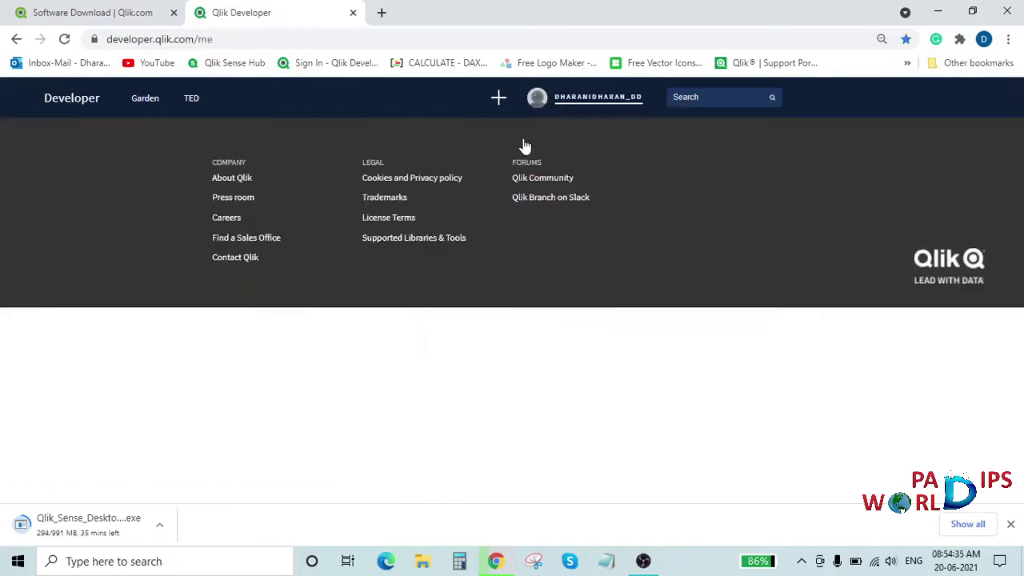
pyautogui.scroll(-5, 558, 150)
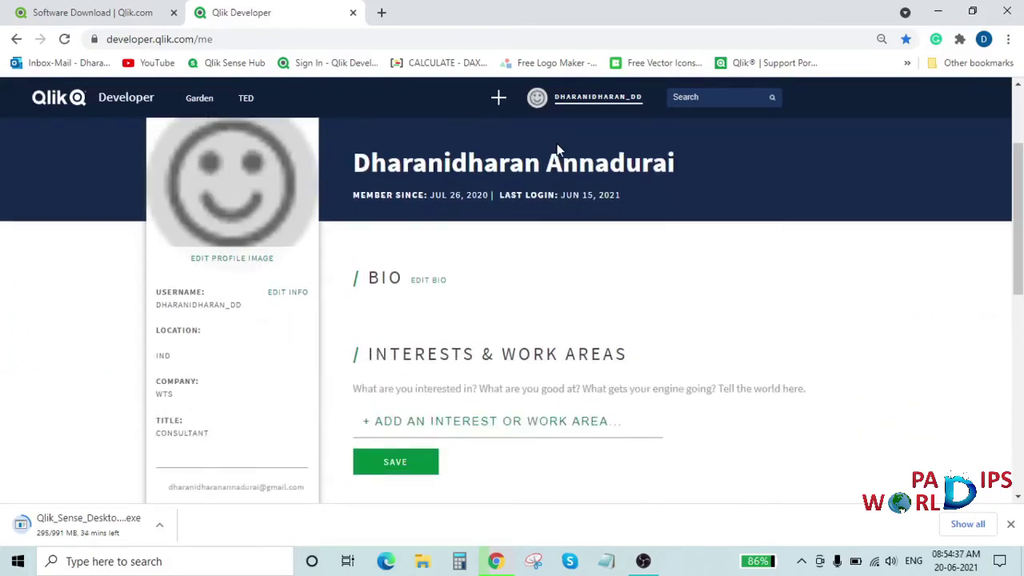
pyautogui.scroll(-3, 557, 149)
pyautogui.scroll(3, 556, 148)
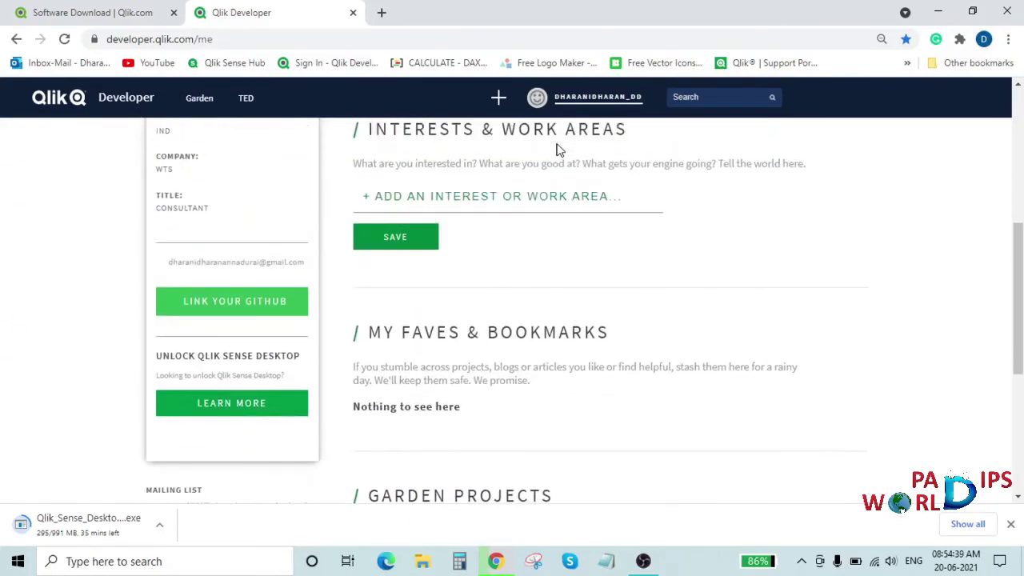
pyautogui.scroll(-4, 552, 160)
pyautogui.scroll(3, 551, 198)
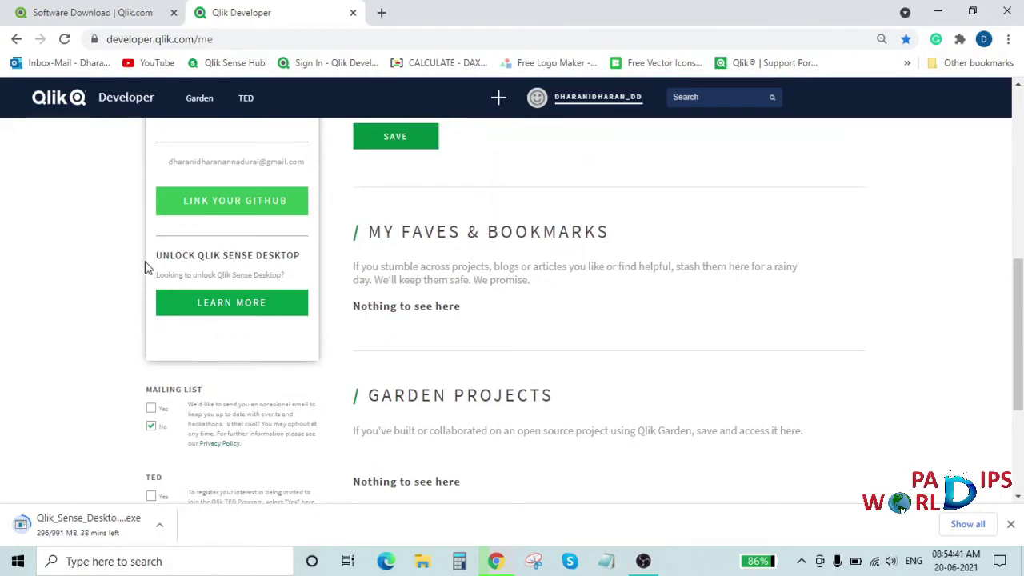
pyautogui.click(238, 302)
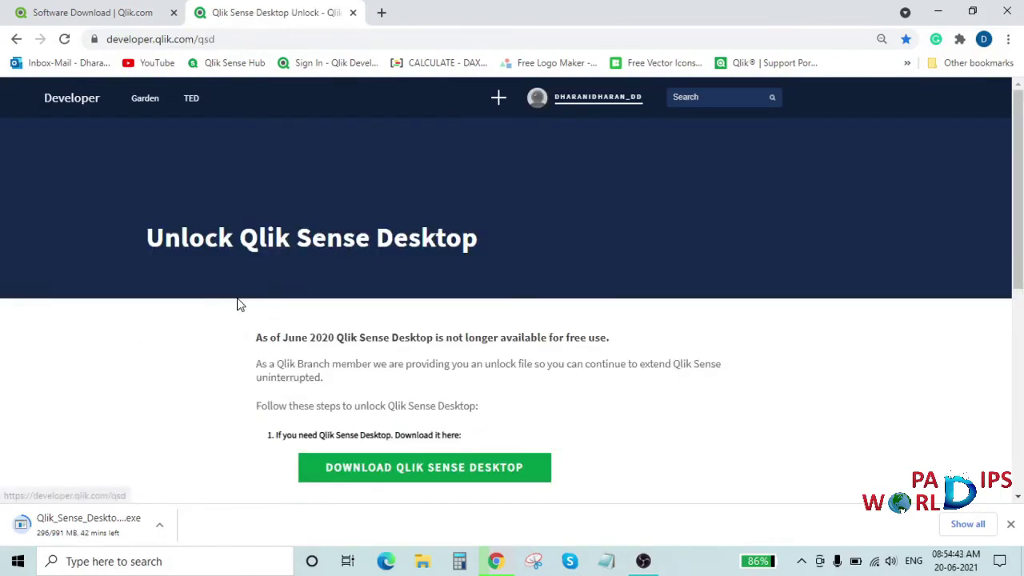
# Review the Qlik Sense Desktop unlock instructions and download the QSD unlock file
pyautogui.scroll(-2, 366, 270)
pyautogui.scroll(-1, 365, 270)
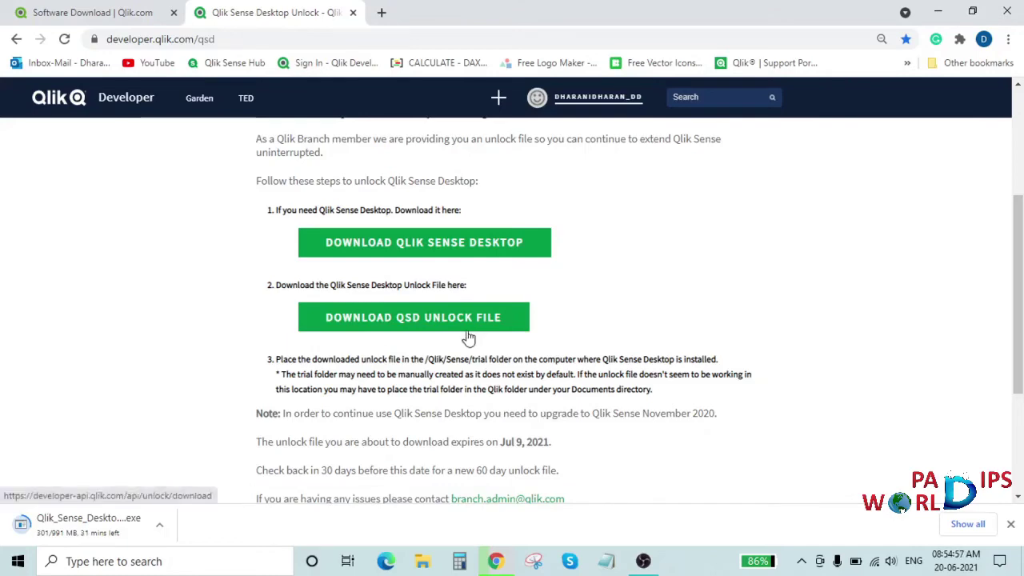
pyautogui.scroll(-2, 464, 340)
pyautogui.scroll(1, 404, 204)
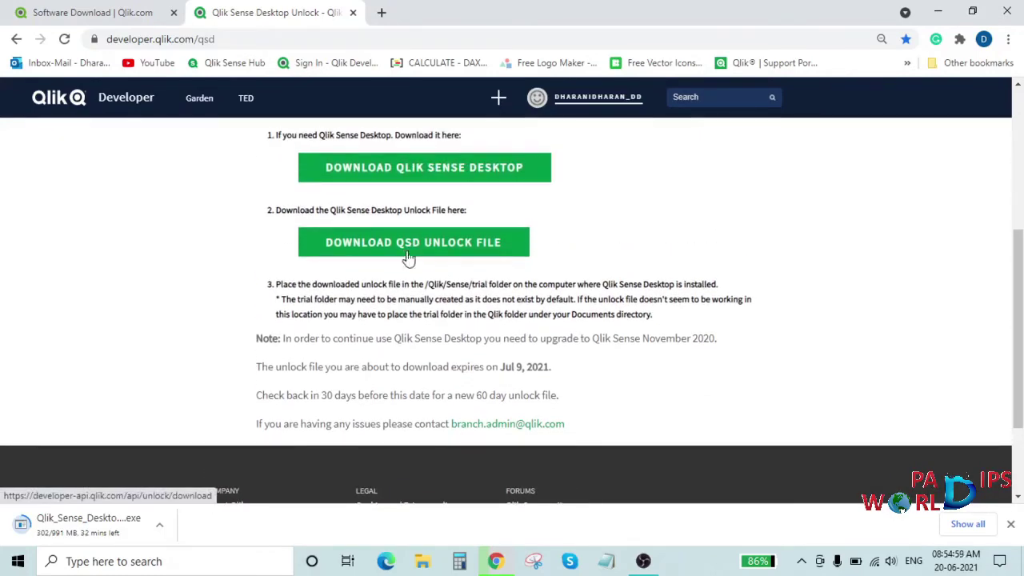
pyautogui.moveTo(264, 284); pyautogui.dragTo(581, 432)
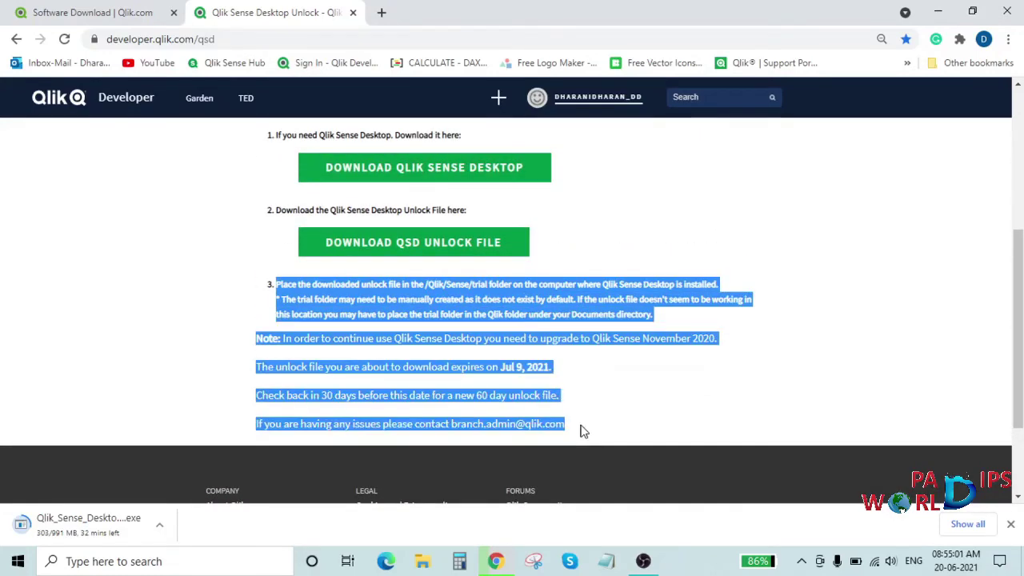
pyautogui.click(414, 317)
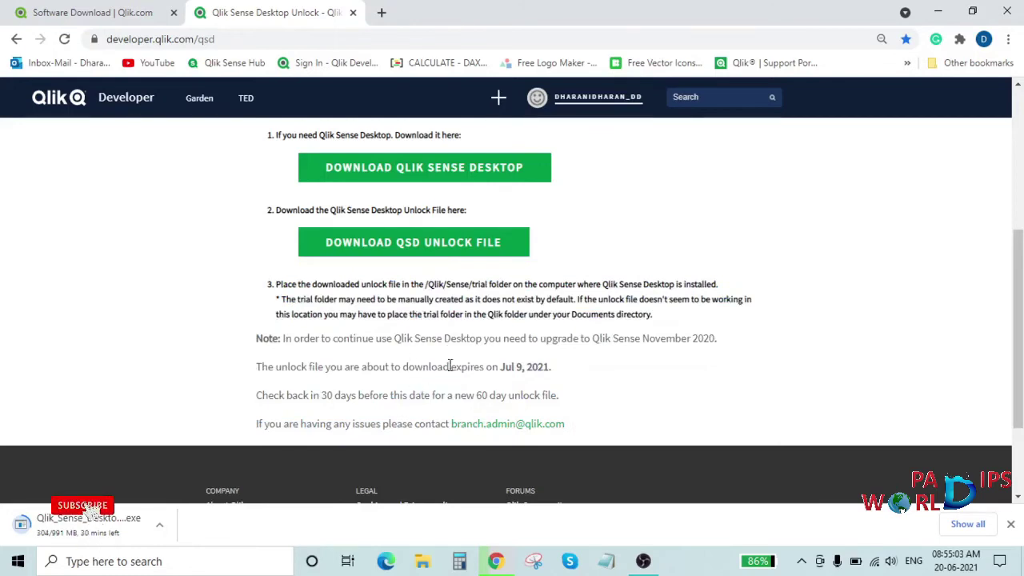
pyautogui.click(411, 243)
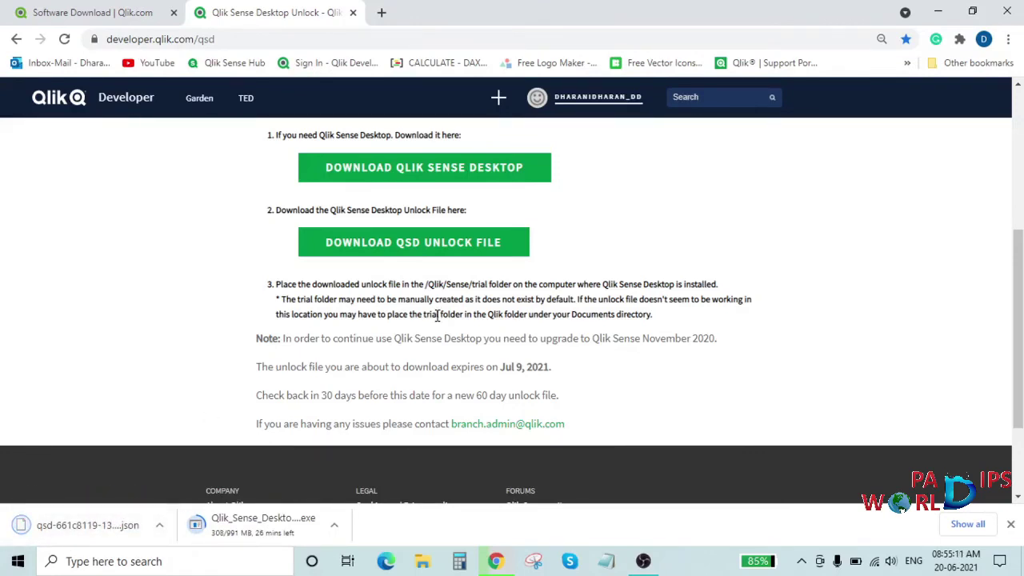
# Switch to File Explorer, go to the Sense folder inside Documents\Qlik, and look through its Apps folder
pyautogui.press('super+e')
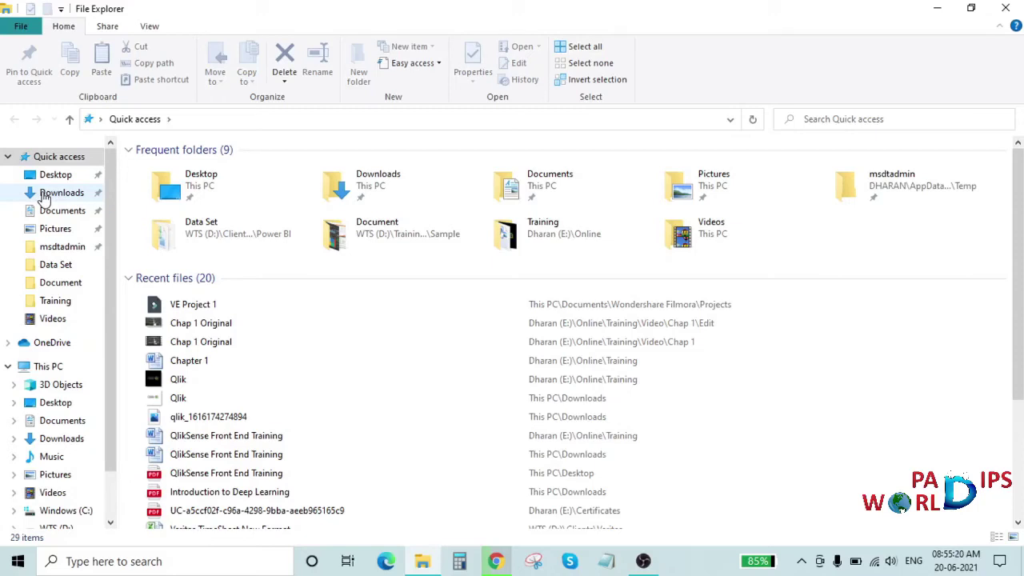
pyautogui.click(68, 210)
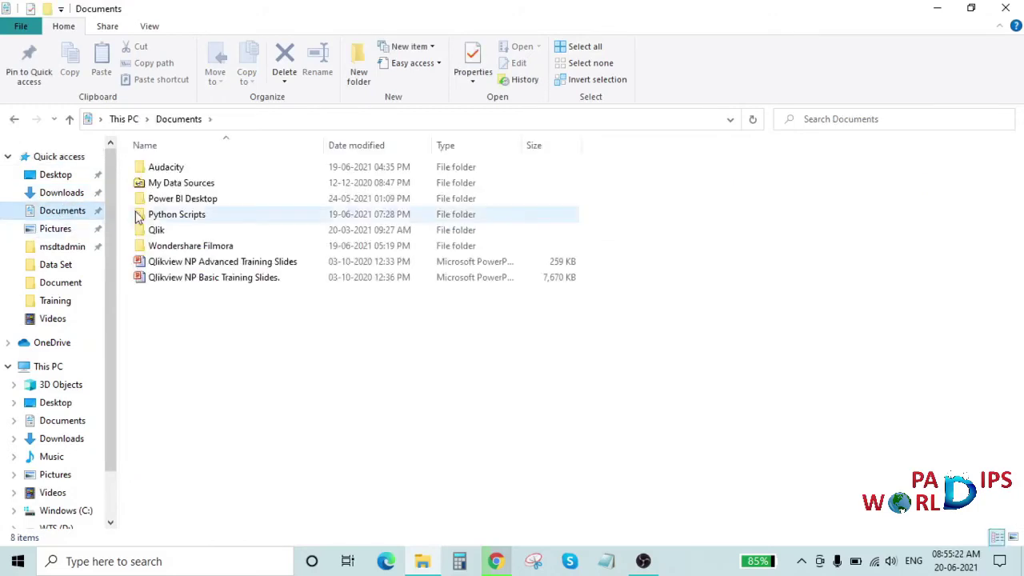
pyautogui.doubleClick(164, 232)
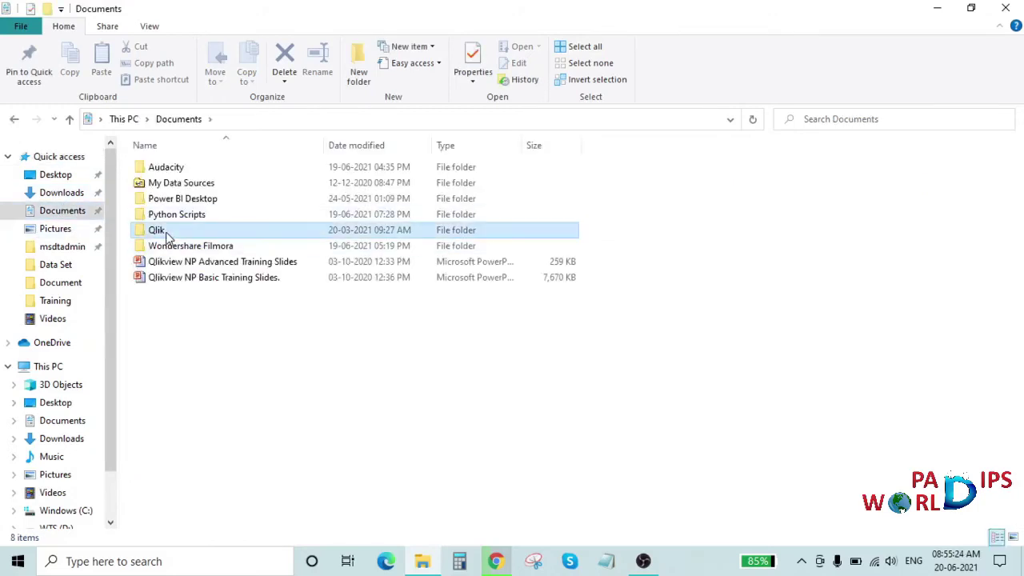
pyautogui.doubleClick(173, 186)
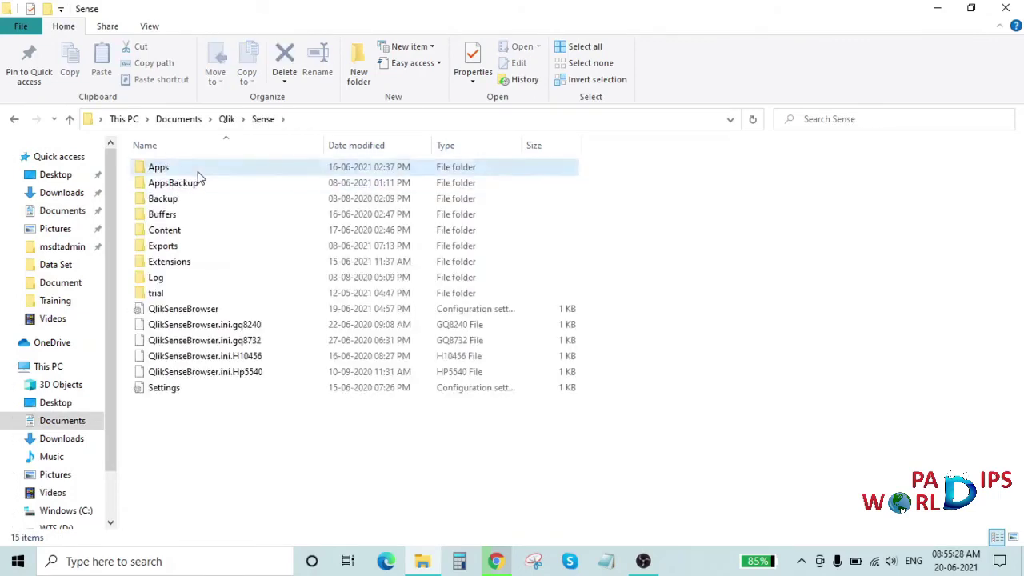
pyautogui.doubleClick(199, 173)
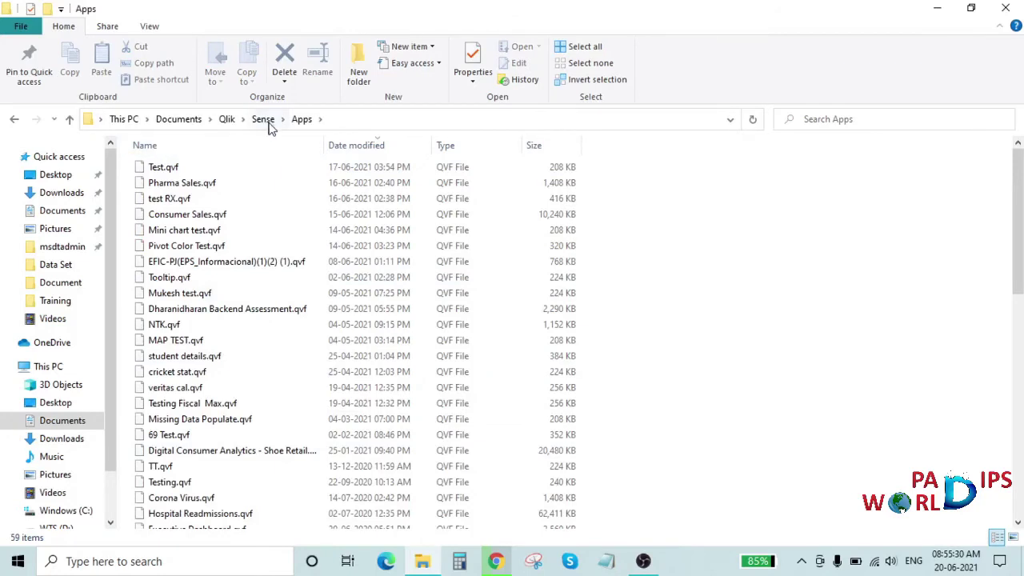
pyautogui.press('BackSpace')
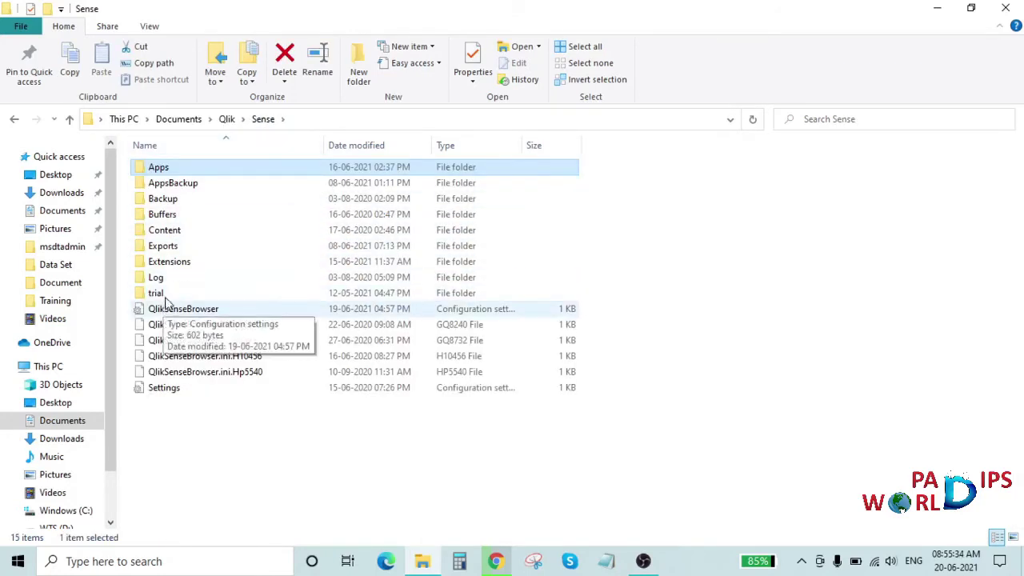
# Check the unlock JSON file in the Sense folder's trial subfolder and close File Explorer
pyautogui.doubleClick(172, 292)
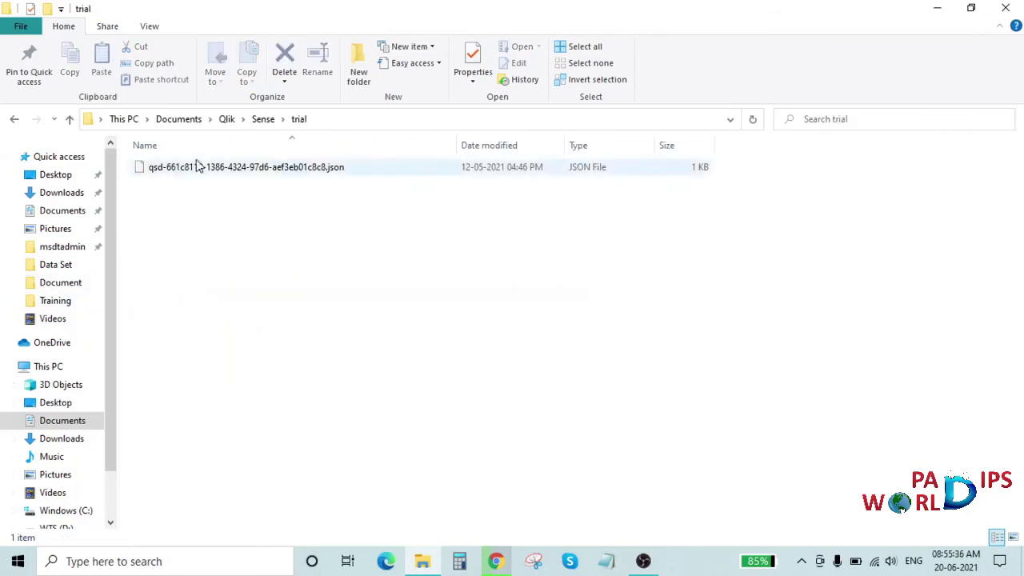
pyautogui.click(249, 171)
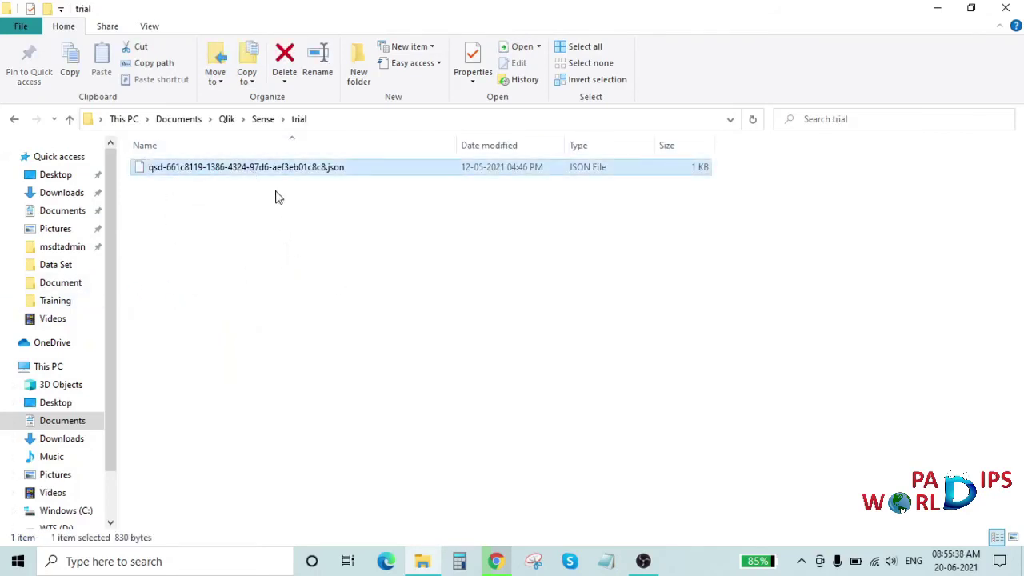
pyautogui.click(325, 267)
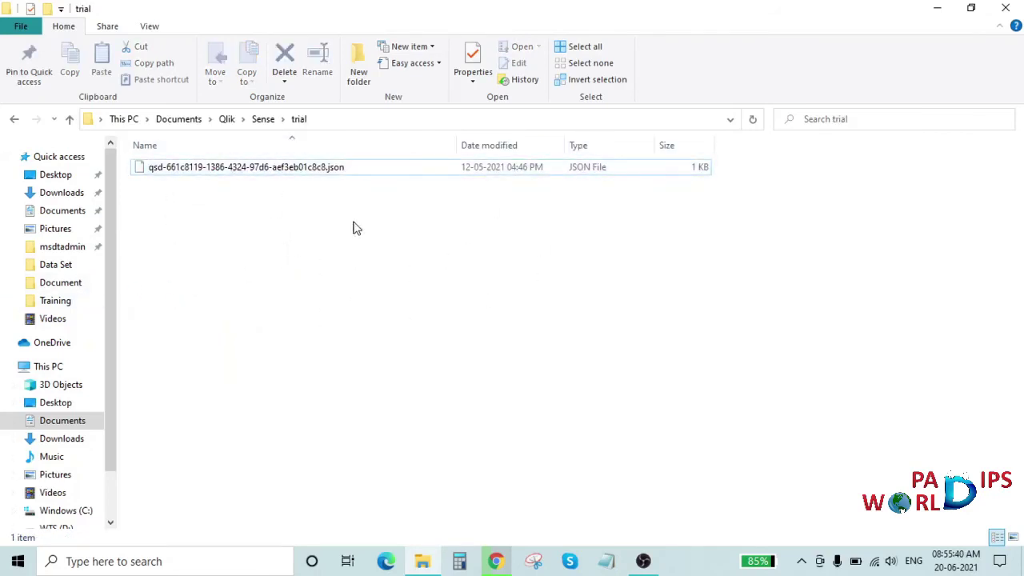
pyautogui.click(1005, 8)
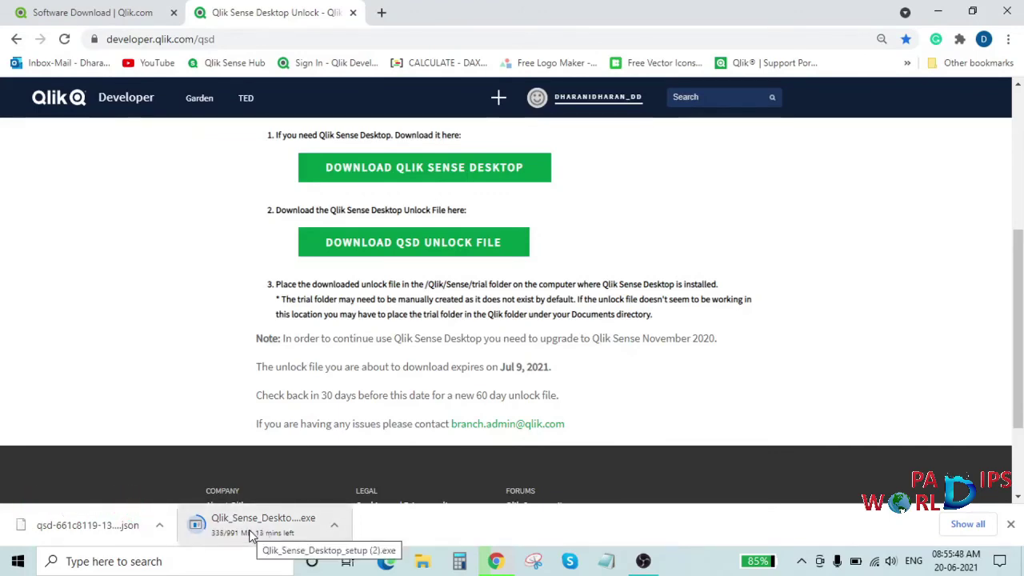
# Launch Qlik Sense Desktop from the desktop and bring its welcome window to the front
pyautogui.press('super+d')
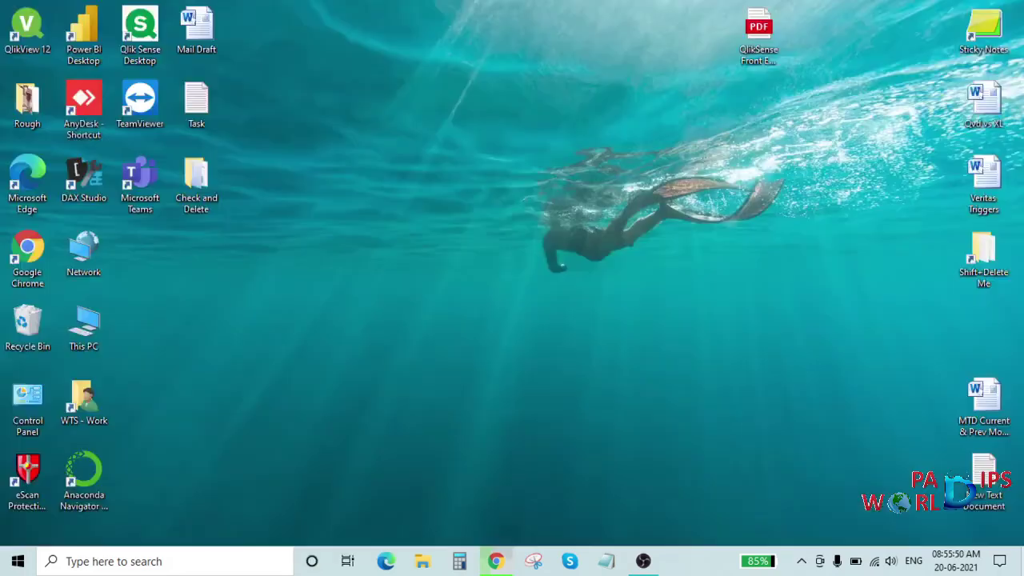
pyautogui.doubleClick(140, 38)
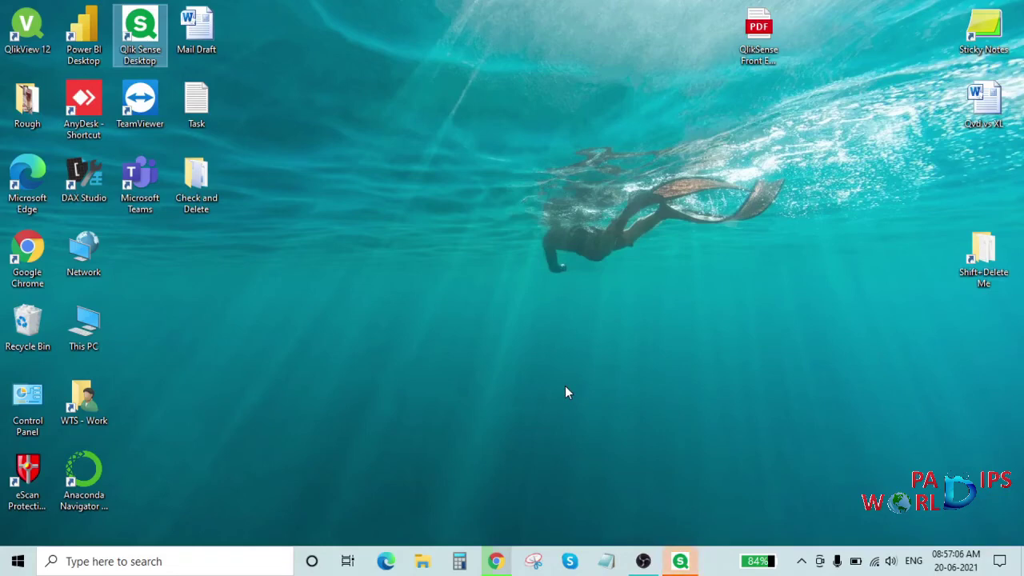
pyautogui.click(681, 564)
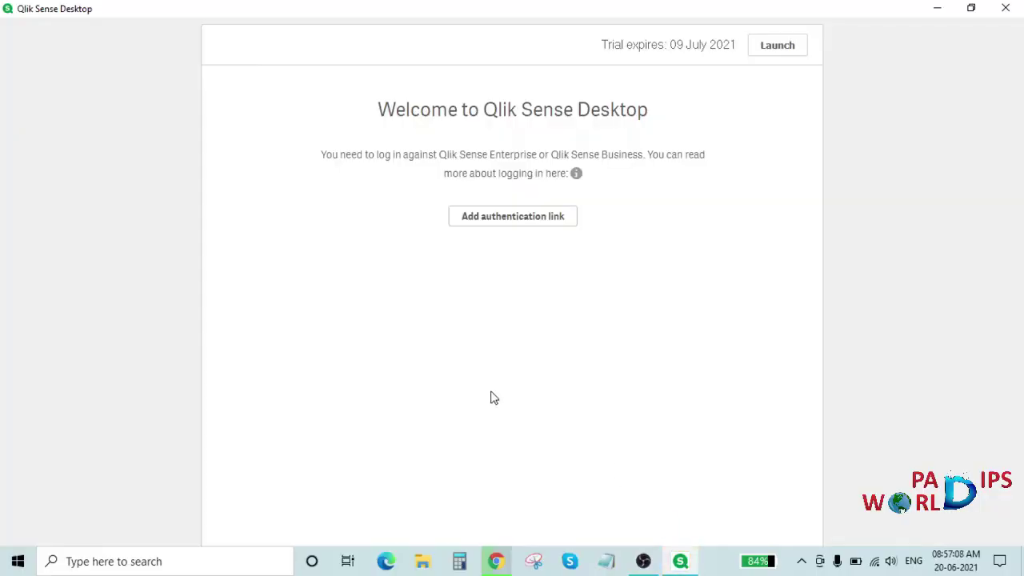